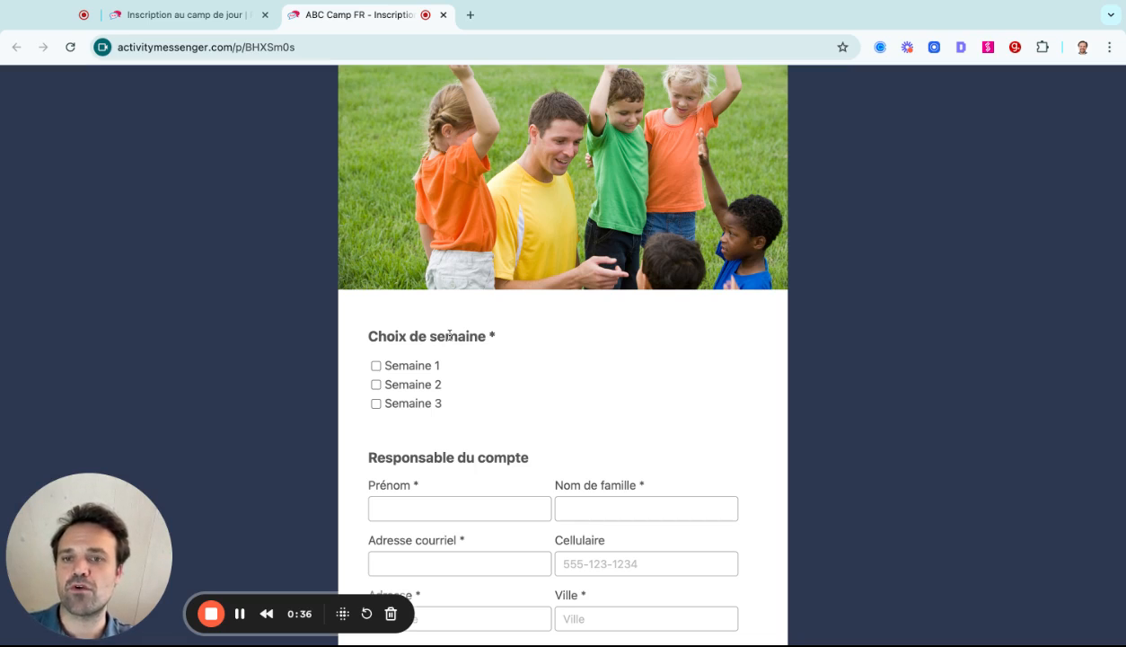
Step: Test the Choix de semaine options on the public form by selecting weeks alone and Semaine 2 with Semaine 3, and clear them all
left_click(376, 366)
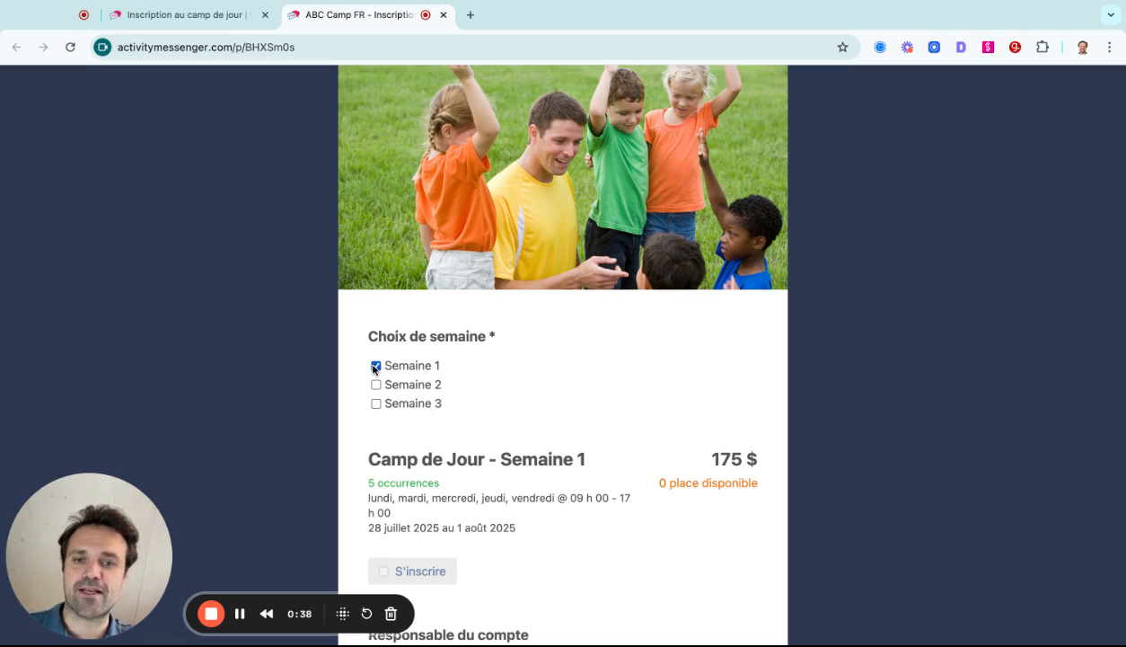
left_click(376, 366)
left_click(375, 403)
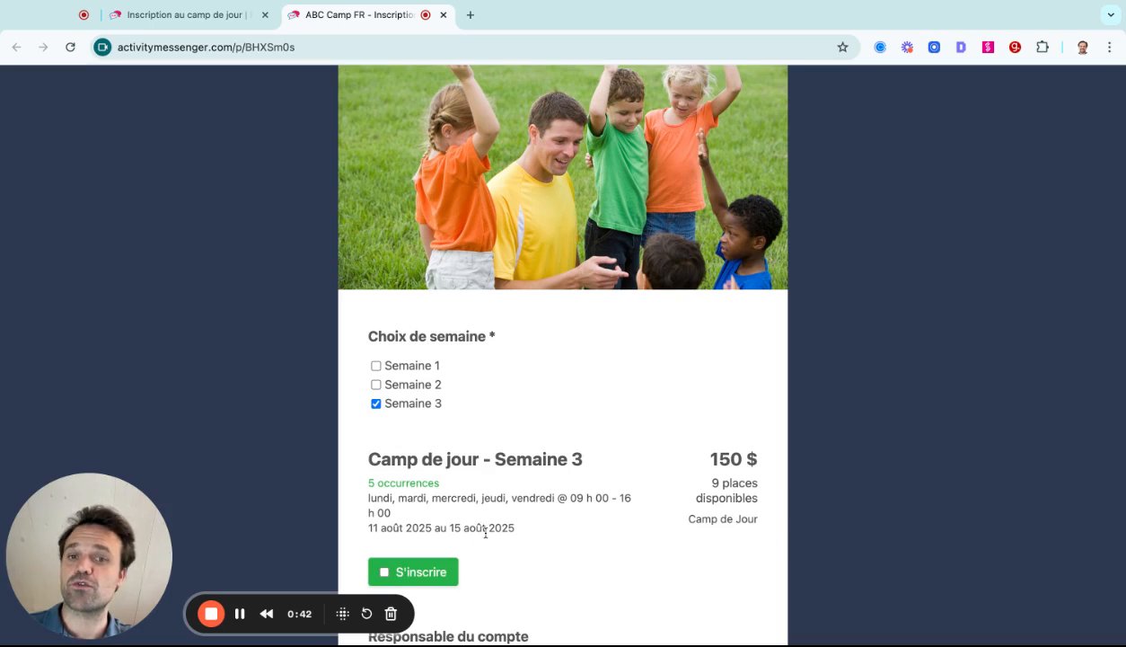
left_click(376, 403)
left_click(375, 385)
left_click(375, 403)
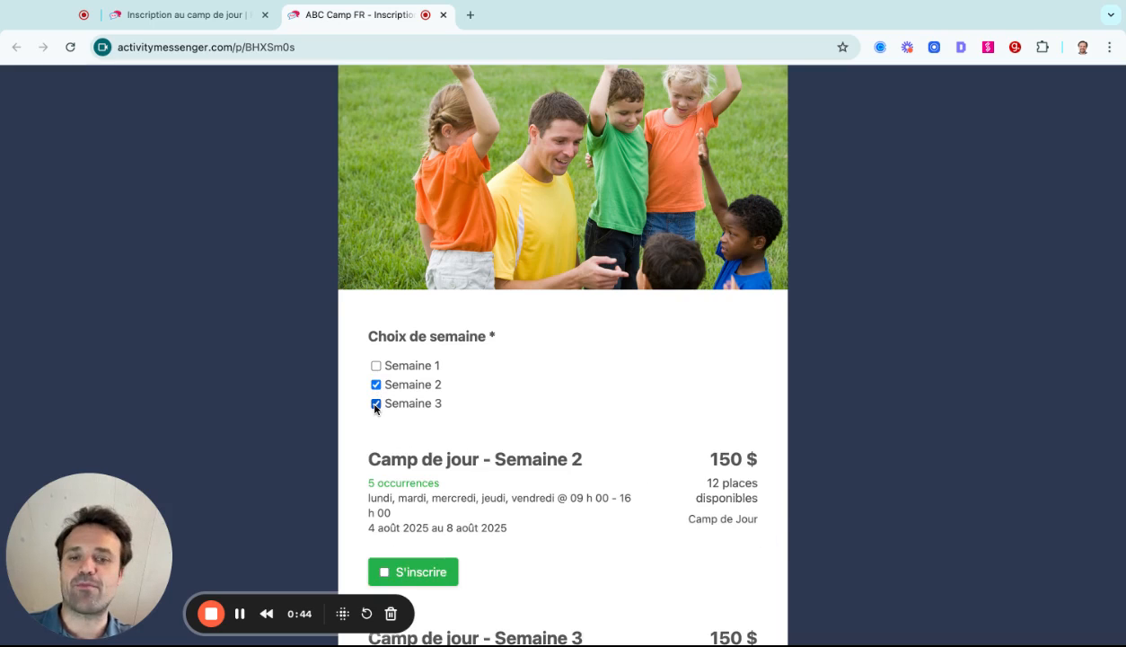
scroll(376, 406, "down", 2)
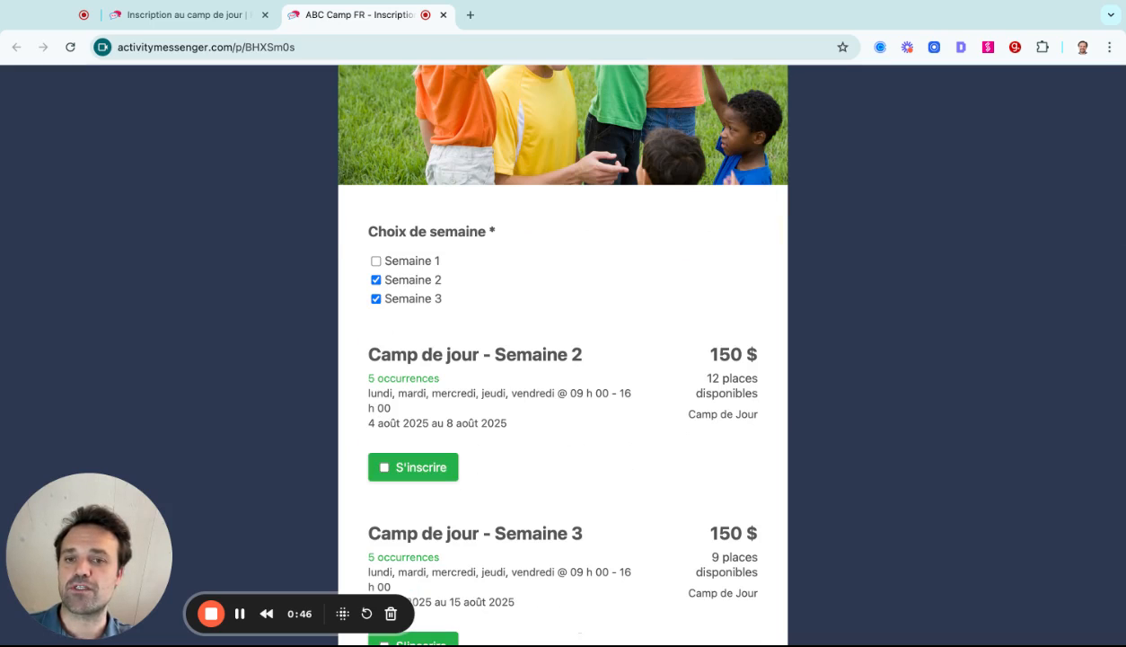
scroll(563, 359, "down", 1)
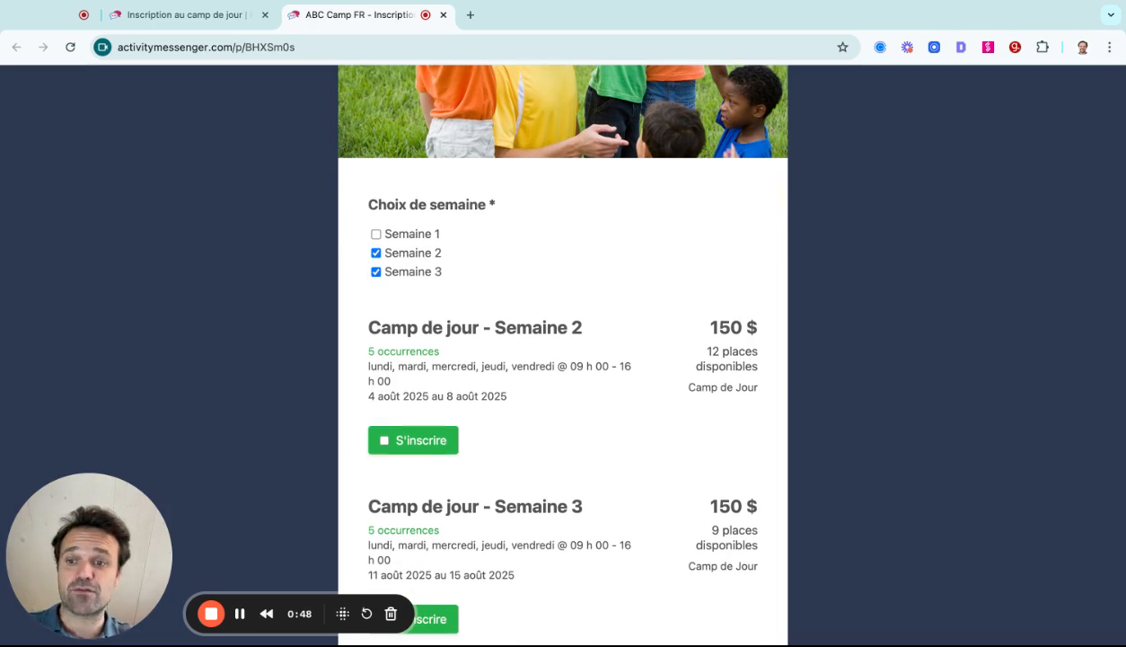
left_click(375, 271)
left_click(376, 253)
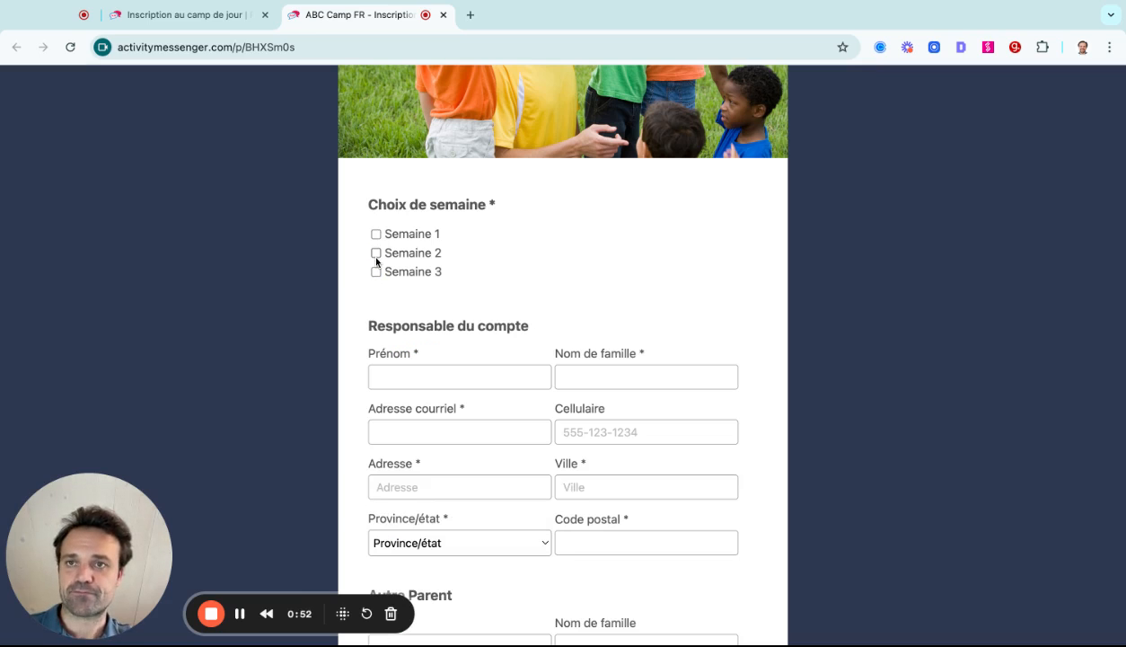
Step: In the form editor, examine the blank conditional branching block available after the Choix de semaine question, and close it without adding it
left_click(220, 20)
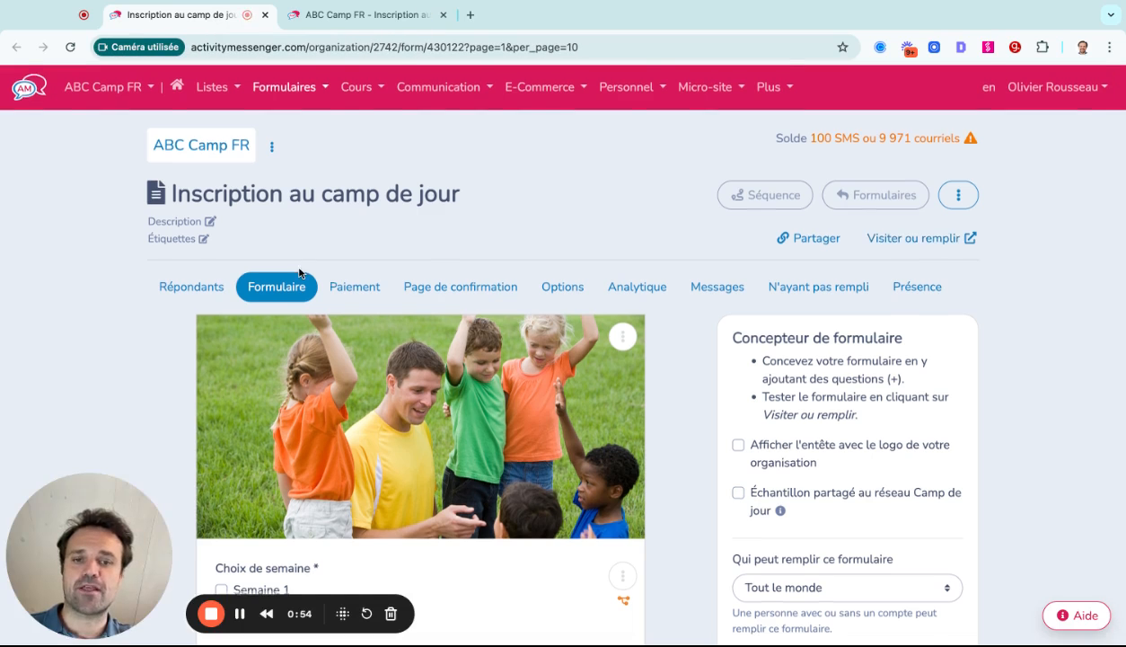
scroll(302, 281, "down", 3)
left_click(622, 346)
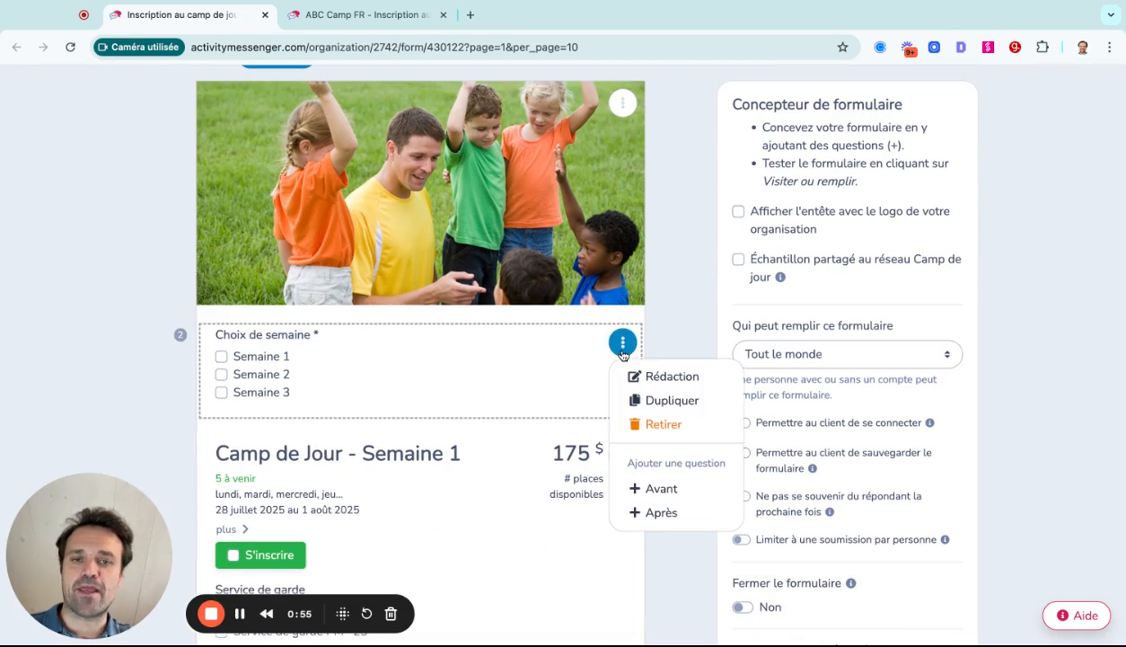
left_click(654, 512)
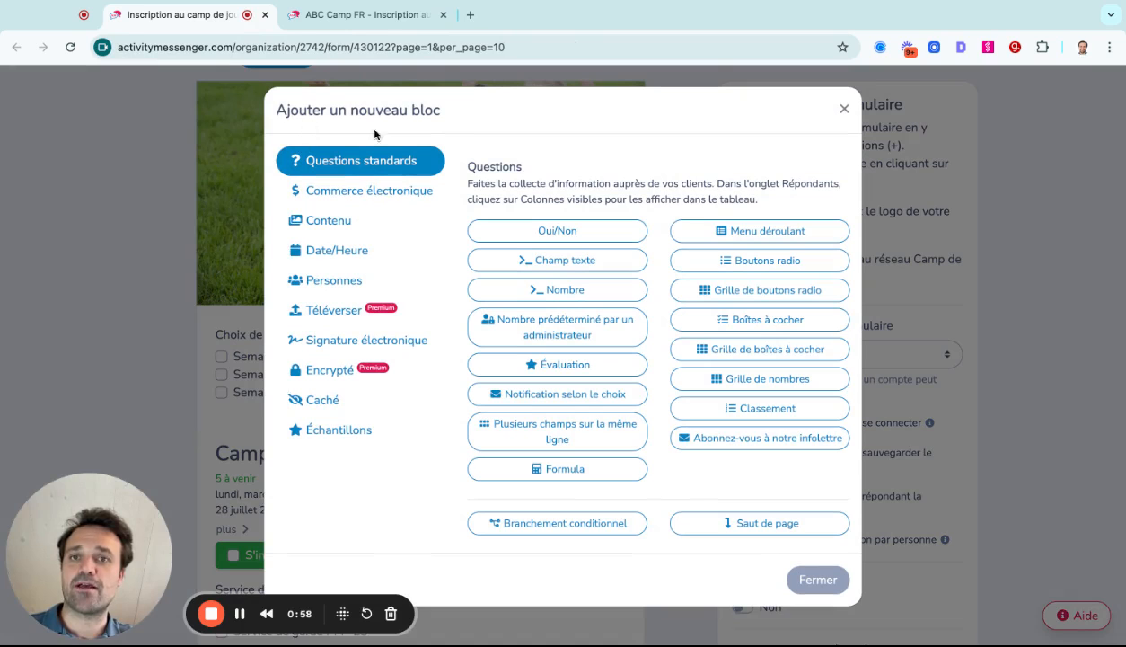
left_click(478, 468)
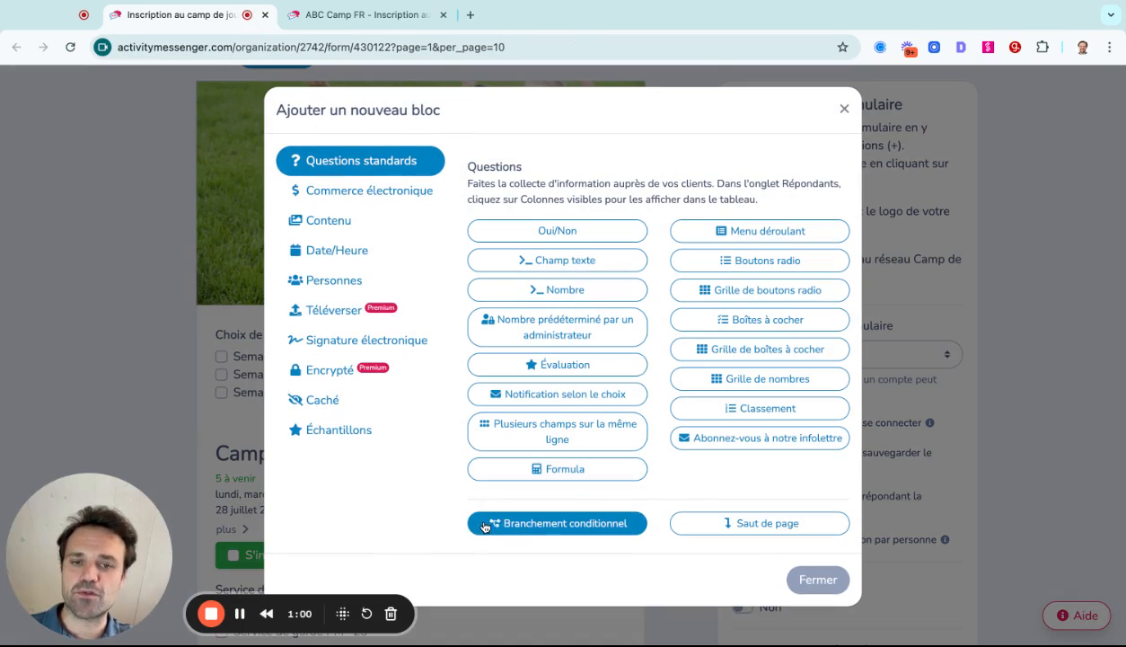
left_click(550, 526)
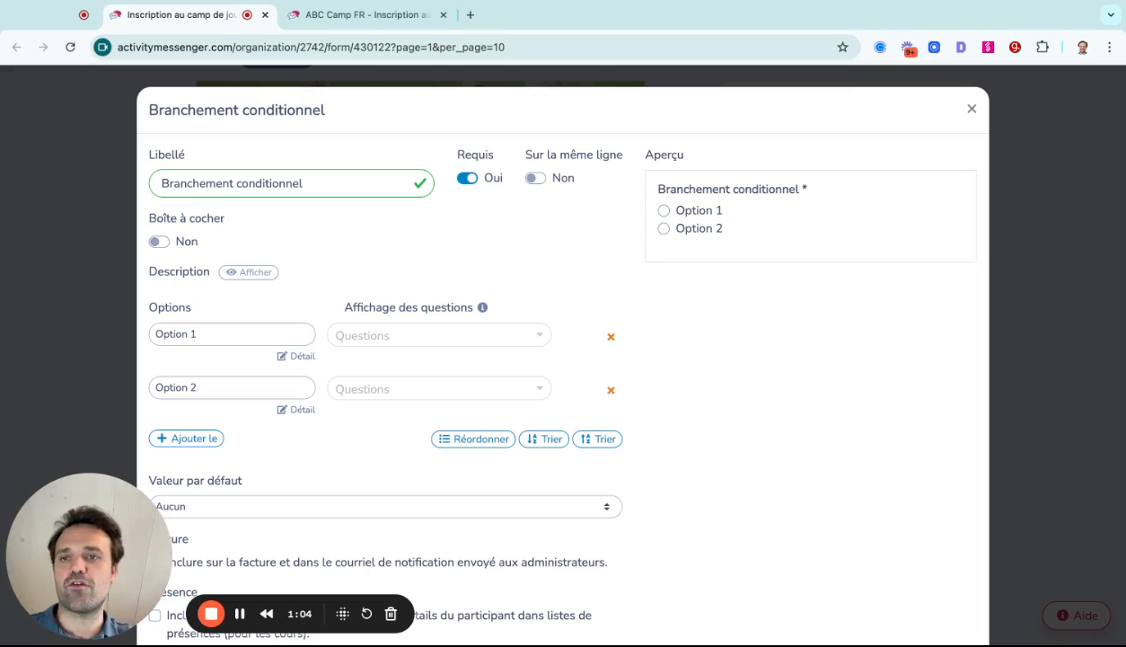
left_click(971, 109)
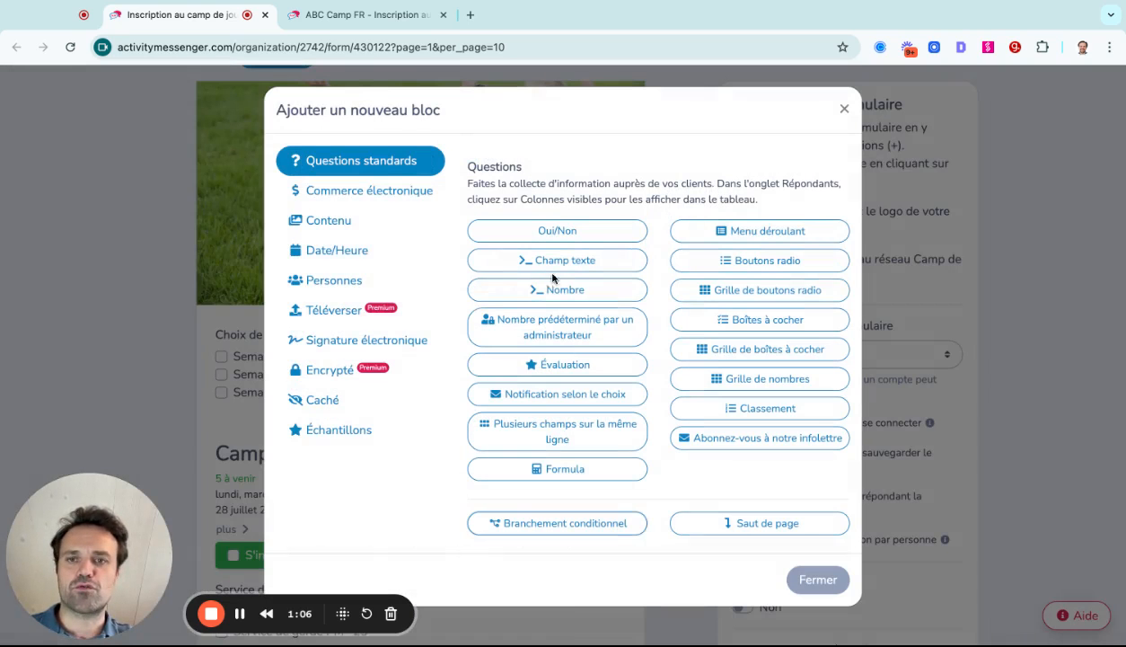
left_click(844, 108)
Step: Edit the Choix de semaine question to place its options on the same line and turn off the checkbox format
left_click(620, 348)
left_click(667, 376)
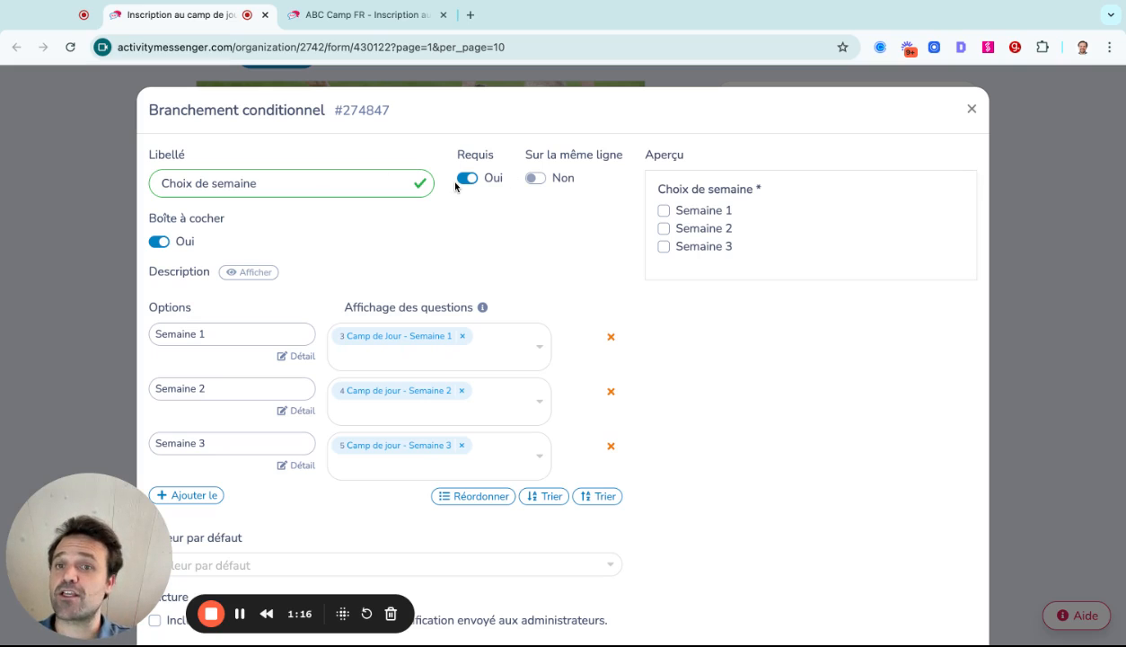
left_click(531, 179)
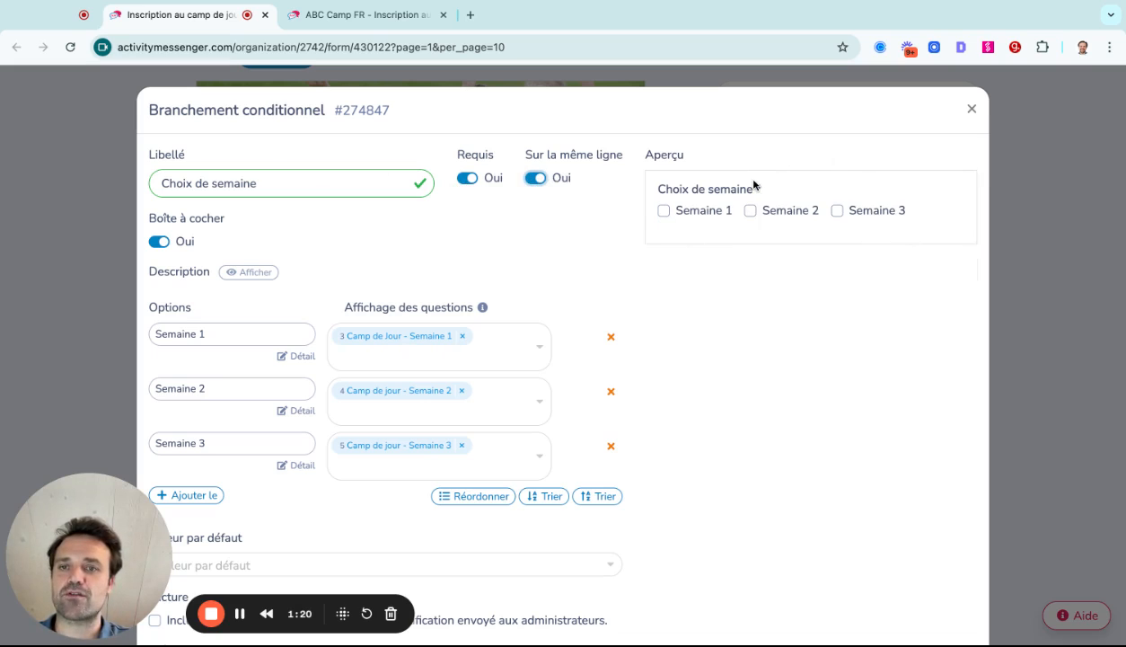
left_click(158, 241)
left_click(157, 242)
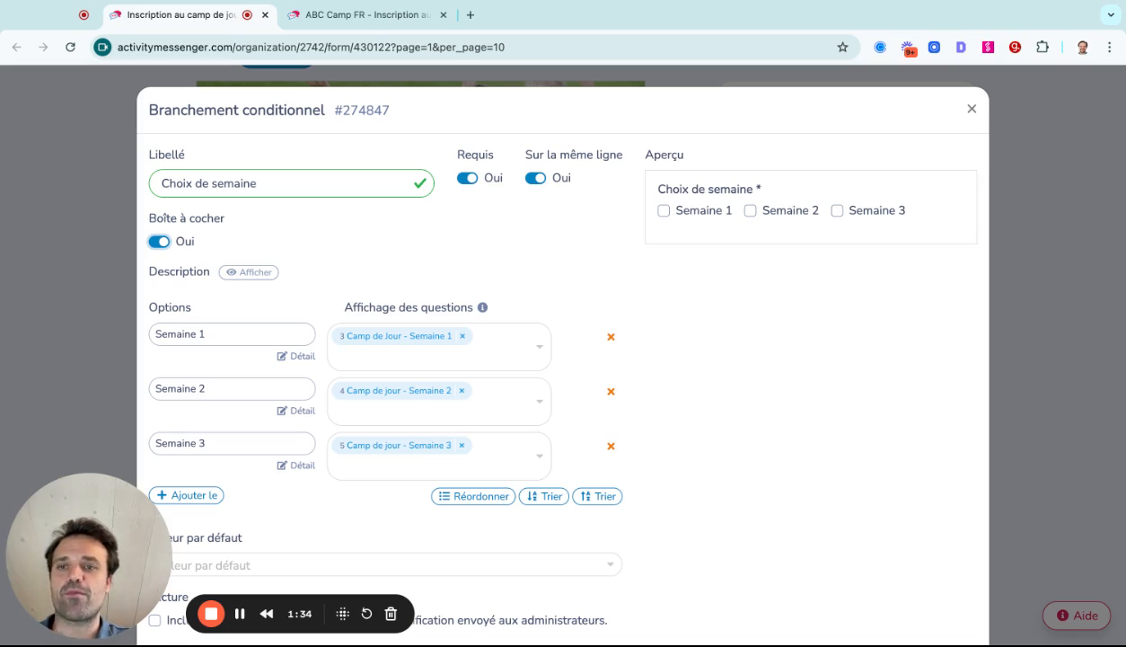
left_click(157, 241)
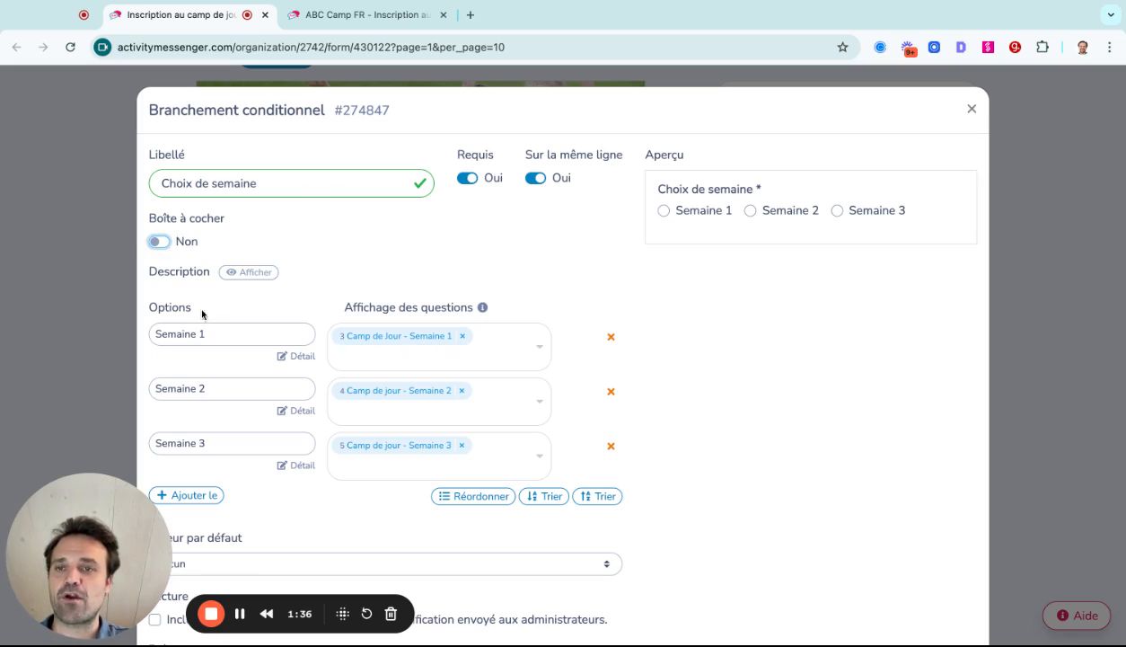
Step: Test the single-choice options in the Choix de semaine preview, leaving Semaine 1 selected
left_click(663, 210)
left_click(749, 211)
left_click(680, 212)
left_click(790, 212)
left_click(702, 216)
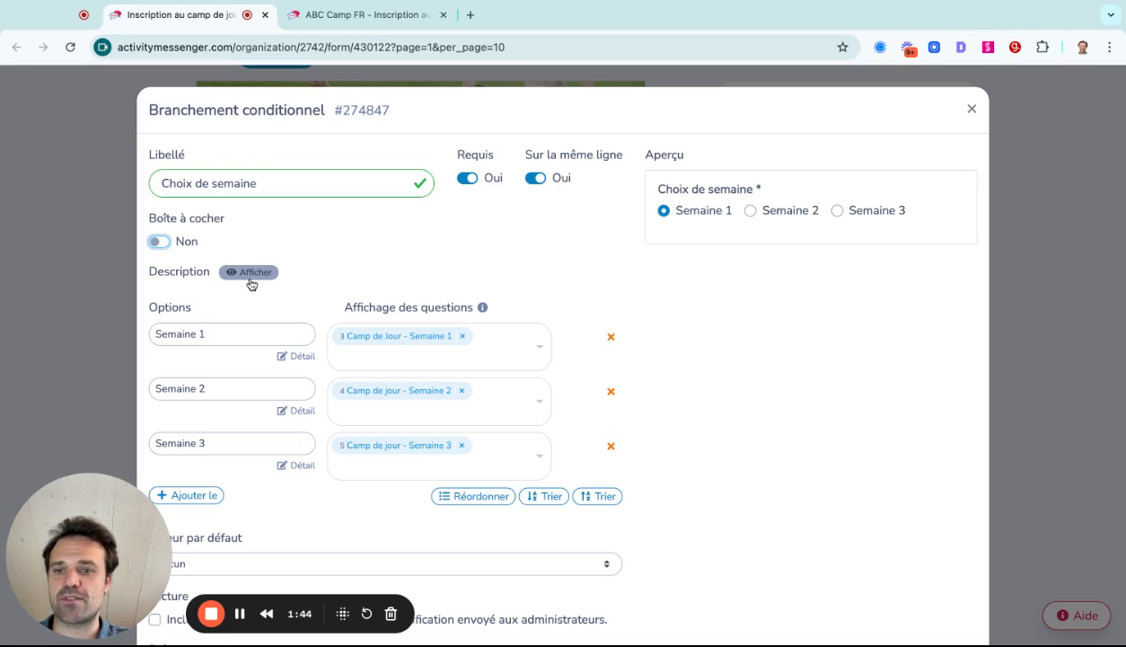
Step: Remove the number from the first option's label and restore it as Semaine 1
scroll(251, 284, "down", 3)
scroll(251, 284, "up", 2)
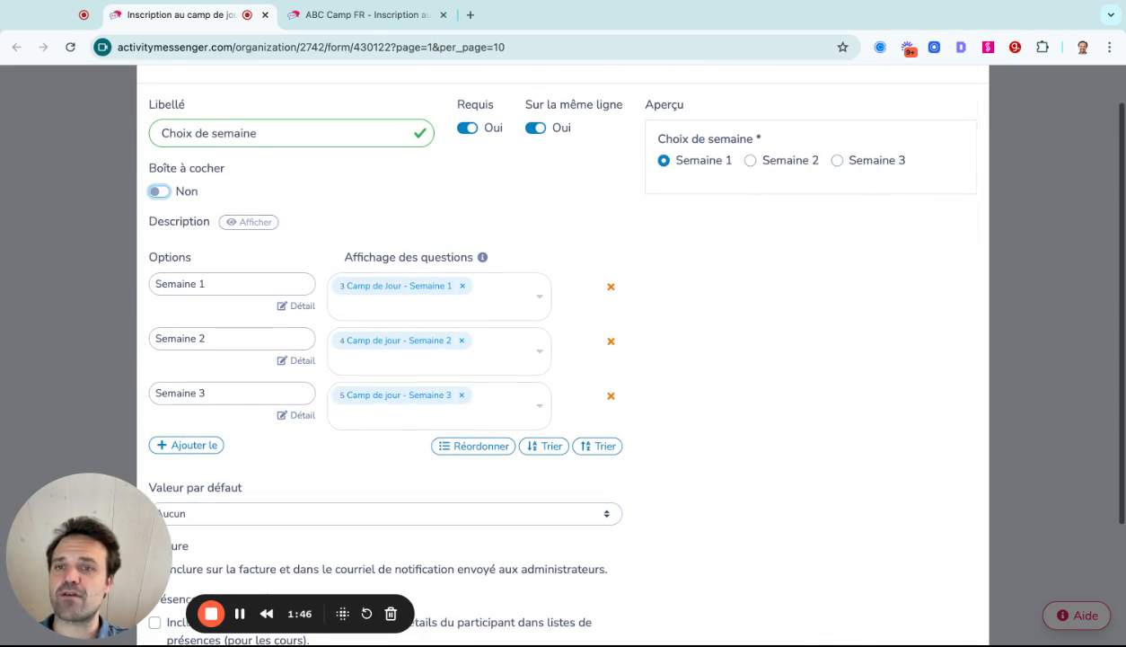
left_click(232, 275)
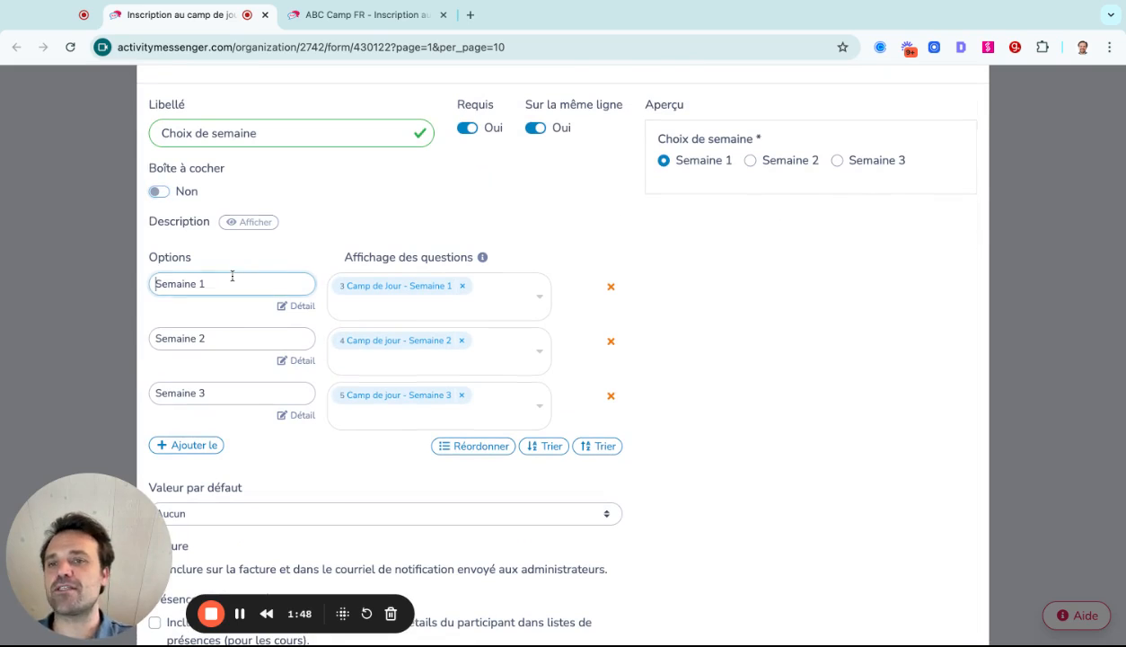
left_click(227, 281)
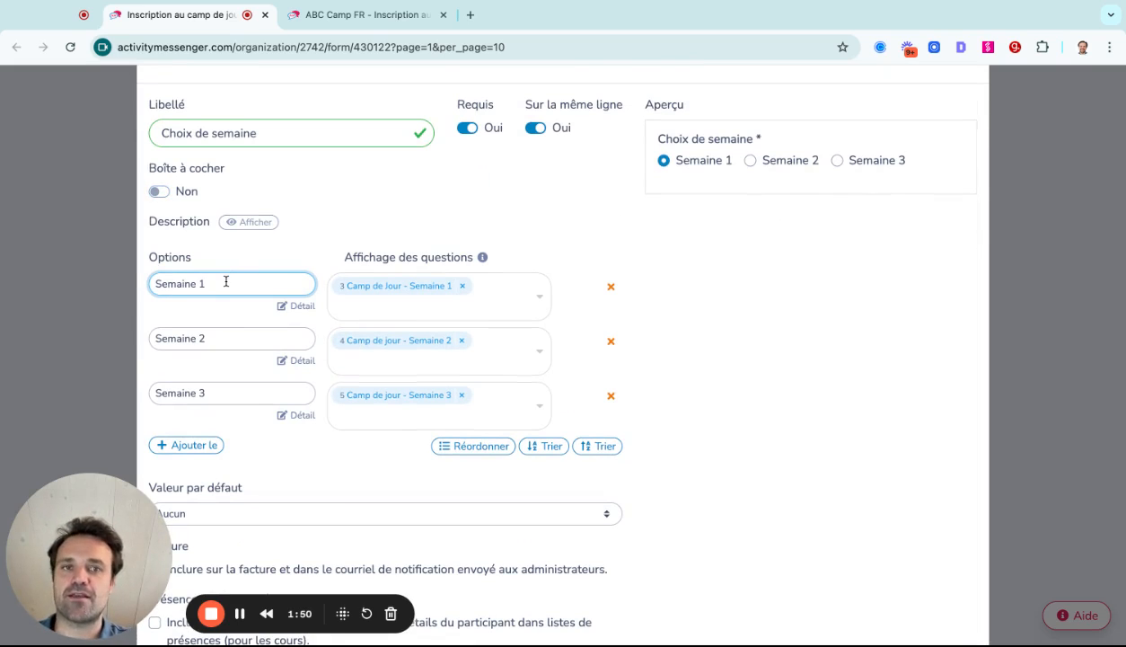
key("BackSpace")
key("BackSpace")
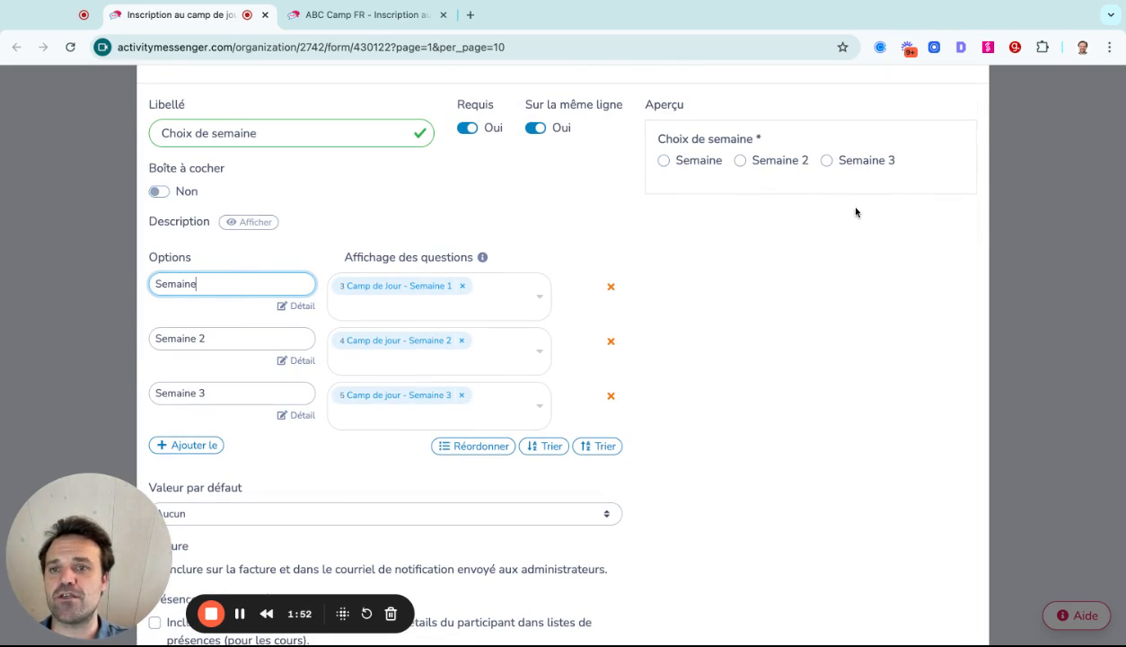
type("1")
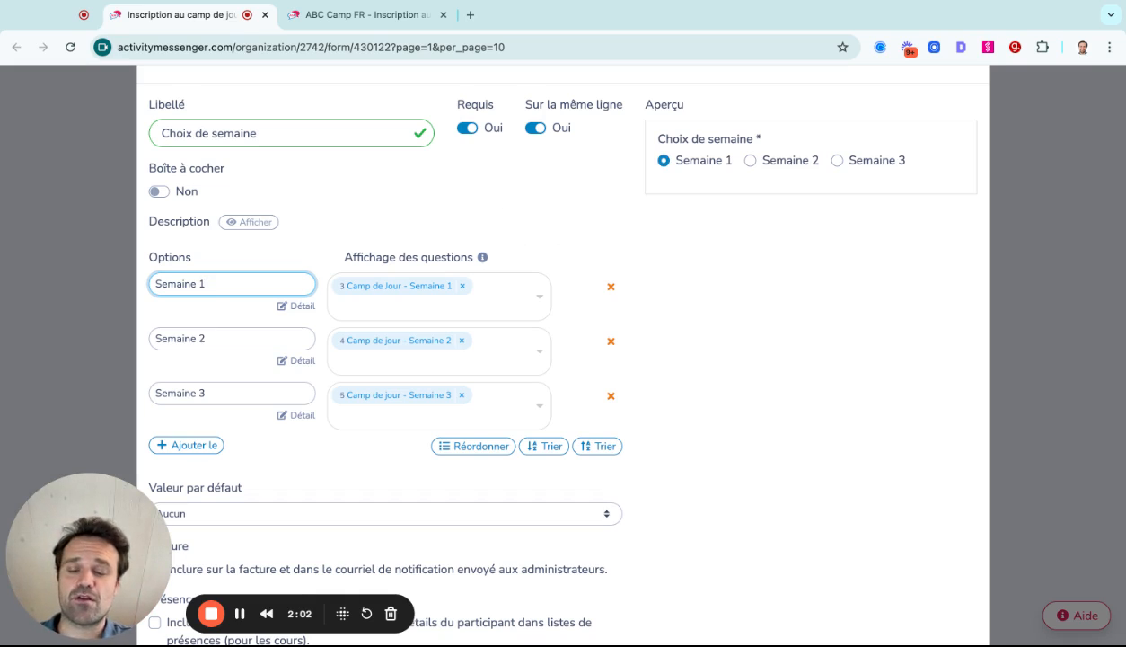
Step: Add J'ai lu et j'accepte and Signature électronique to the questions displayed for the Semaine 1 option
left_click(471, 287)
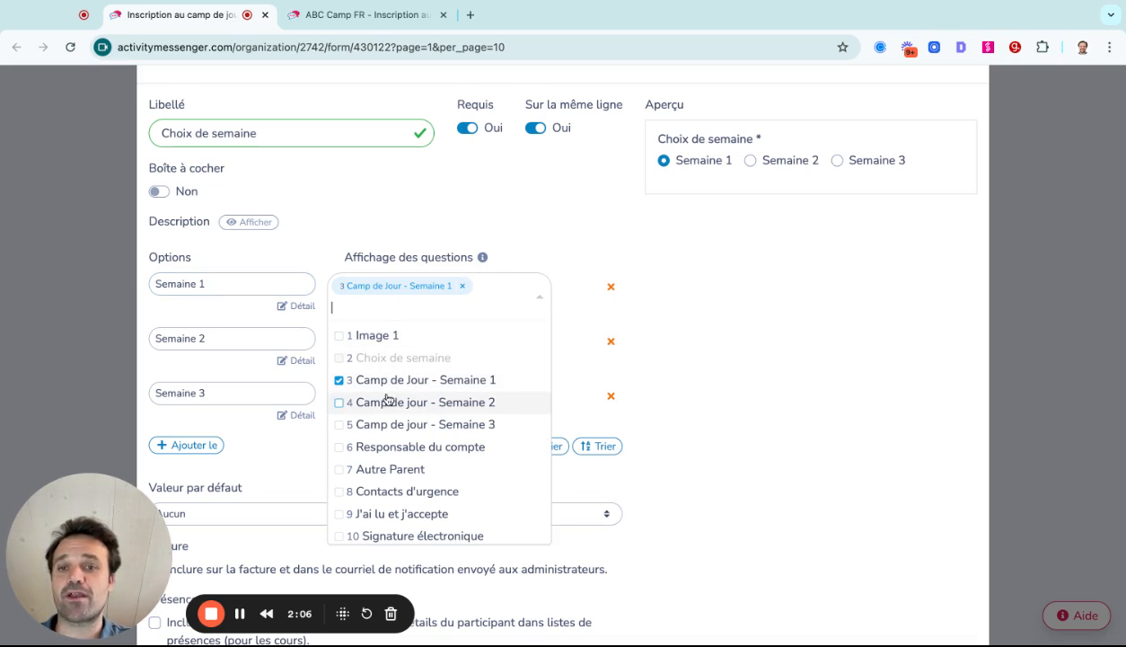
scroll(363, 432, "down", 1)
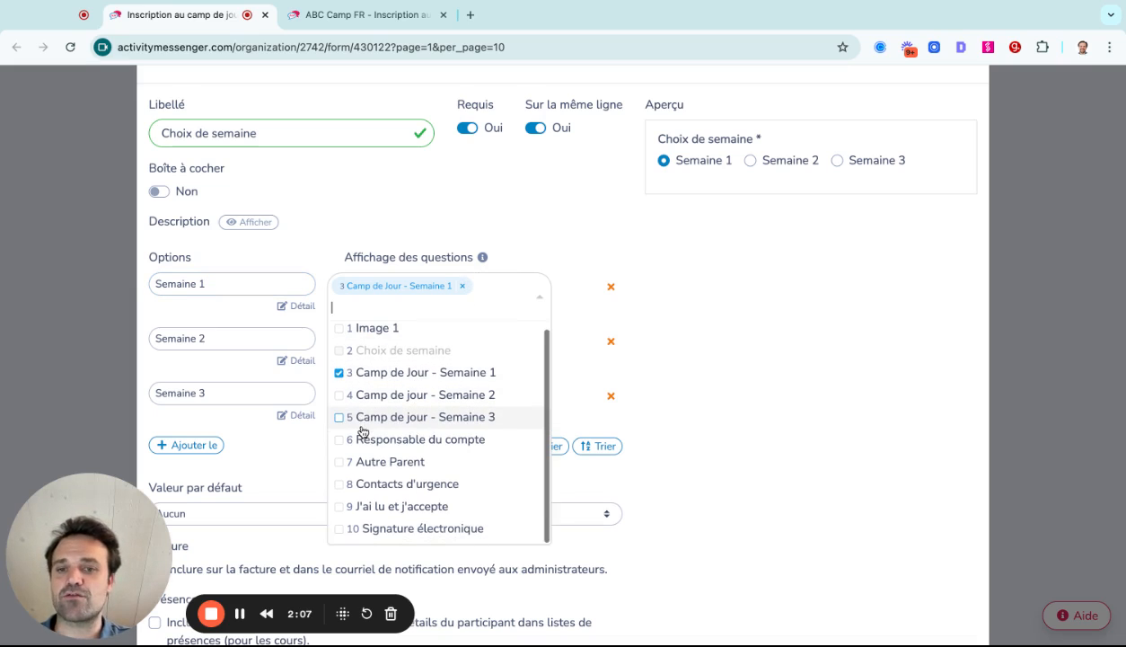
left_click(338, 508)
left_click(340, 548)
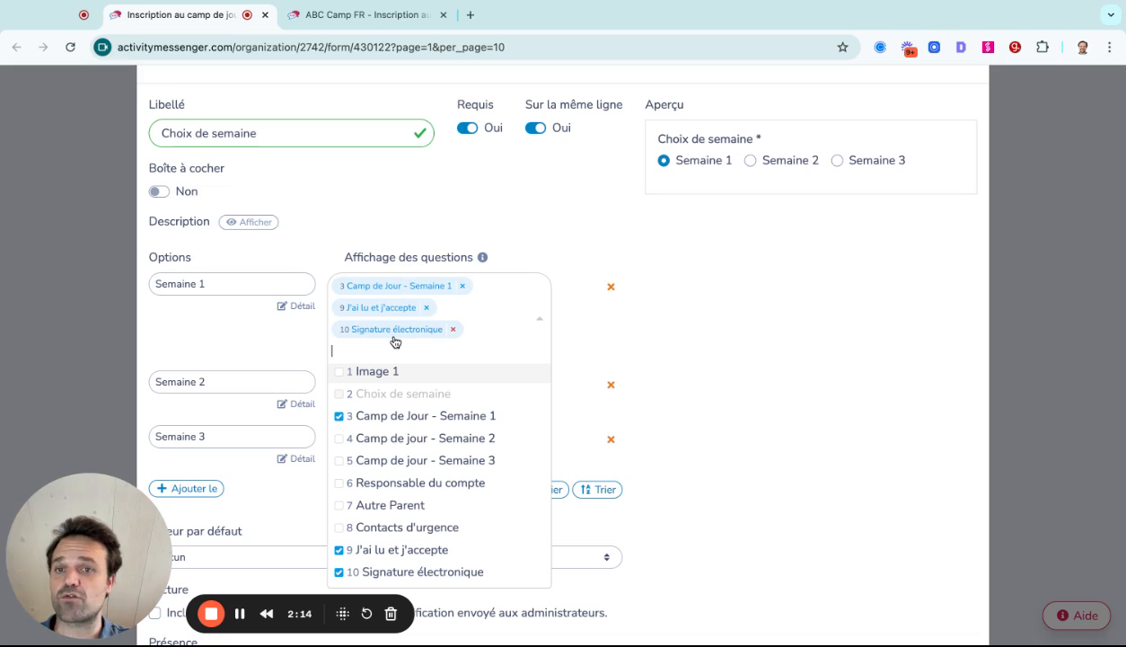
left_click(263, 346)
Step: Add J'ai lu et j'accepte and Signature électronique to the questions displayed for the Semaine 2 option
left_click(364, 386)
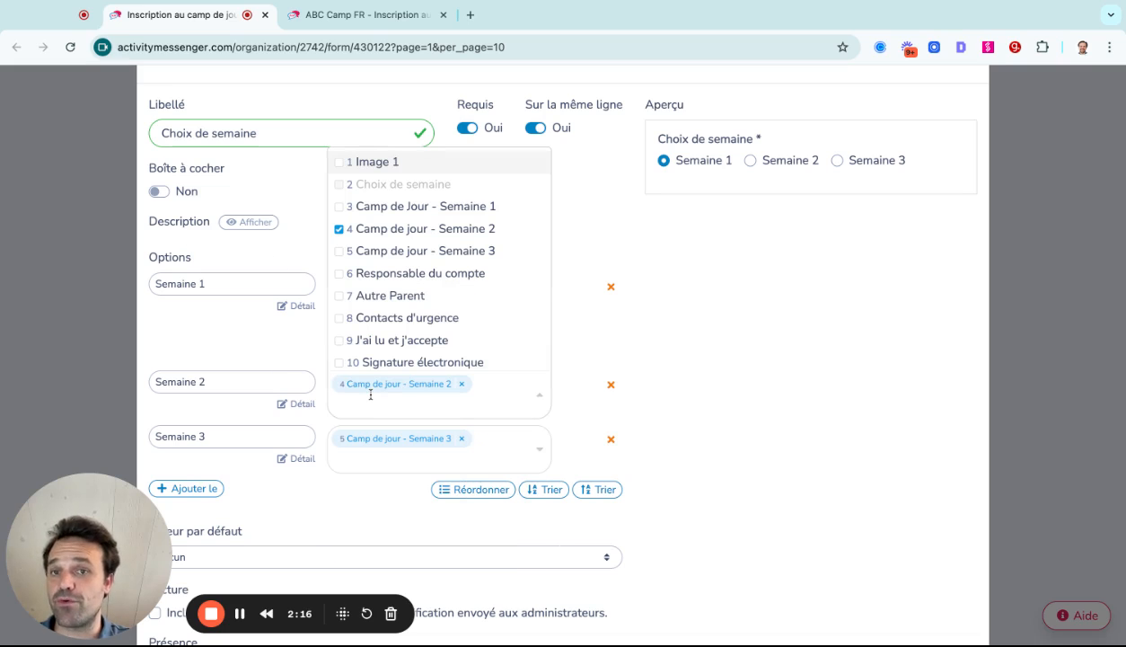
scroll(352, 358, "down", 1)
left_click(340, 332)
left_click(340, 355)
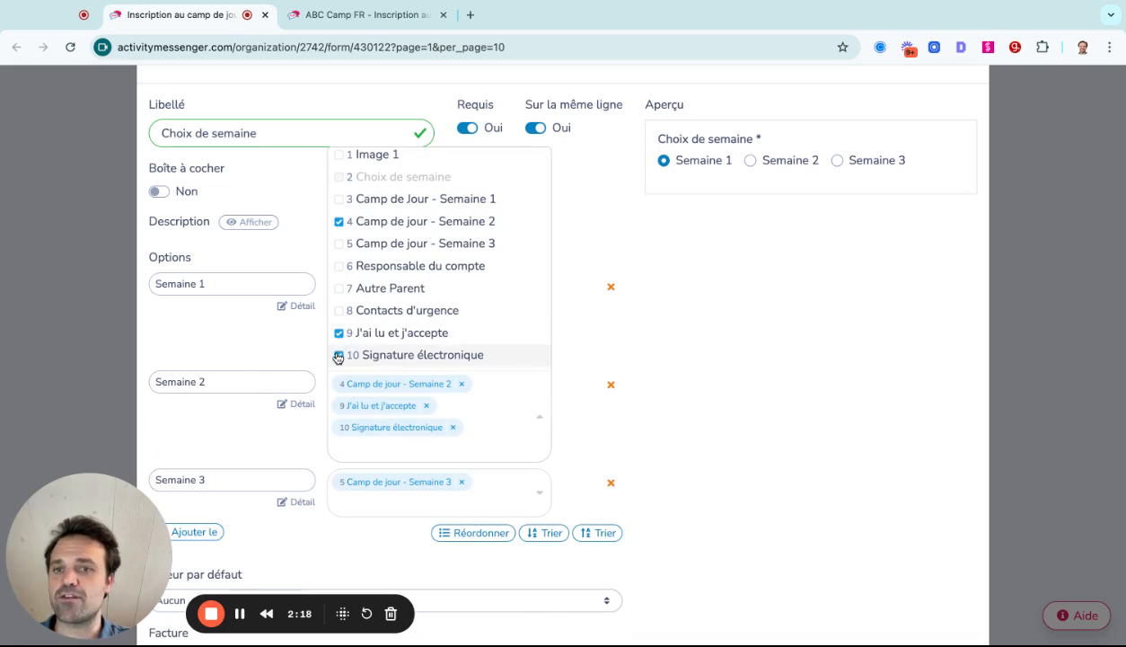
left_click(241, 354)
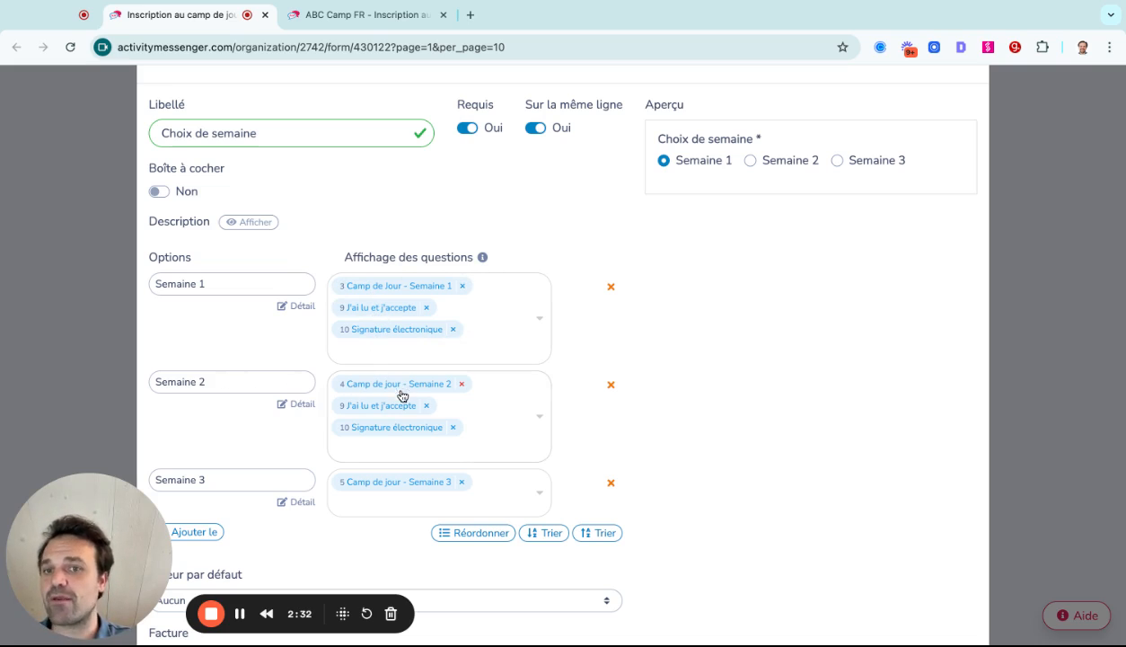
Step: Remove J'ai lu et j'accepte and Signature électronique from the questions displayed for Semaine 2 and Semaine 1
left_click(455, 429)
left_click(428, 406)
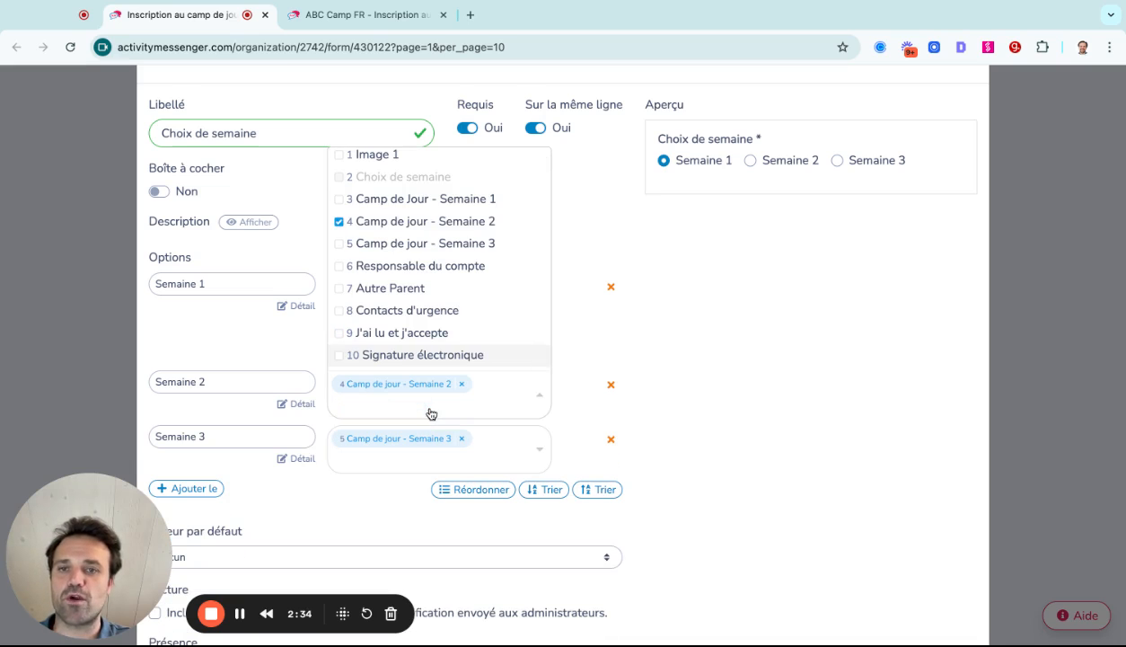
left_click(678, 305)
left_click(428, 307)
left_click(454, 309)
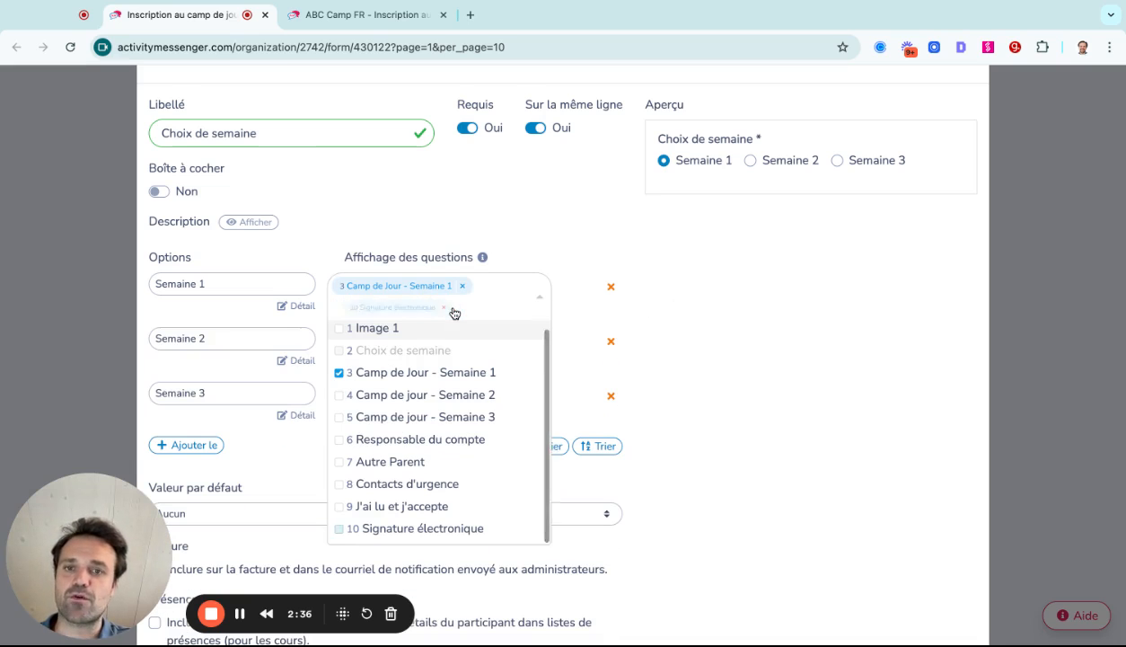
left_click(653, 317)
Step: Save the edited Choix de semaine question and check it and the conditional display markers in the form layout
scroll(723, 312, "down", 3)
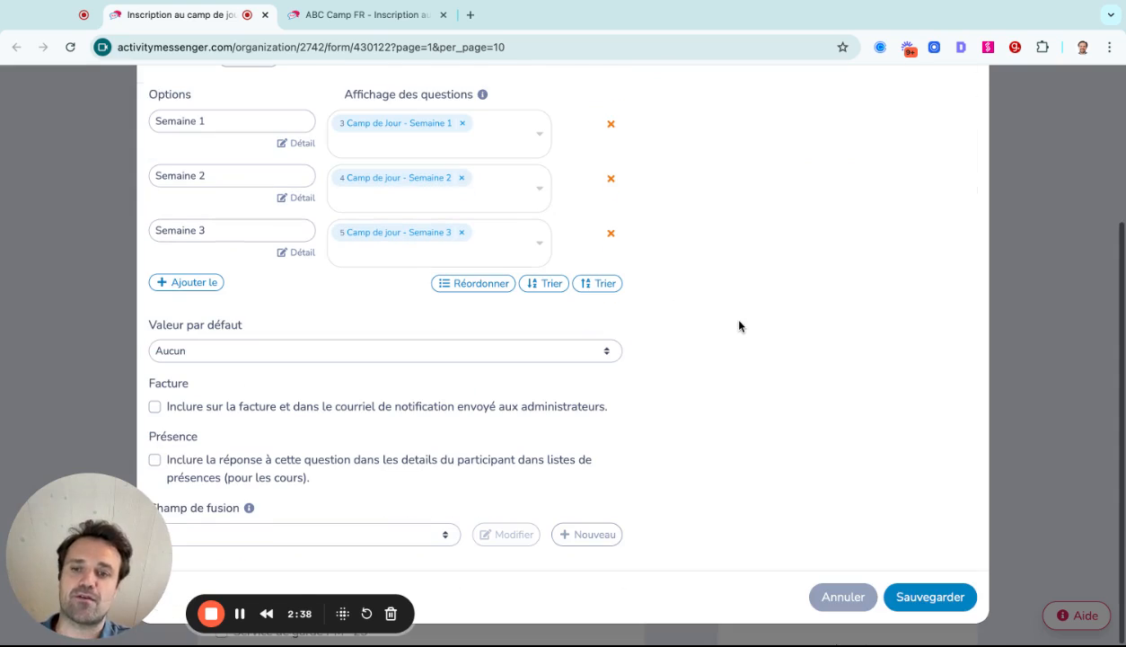
left_click(901, 588)
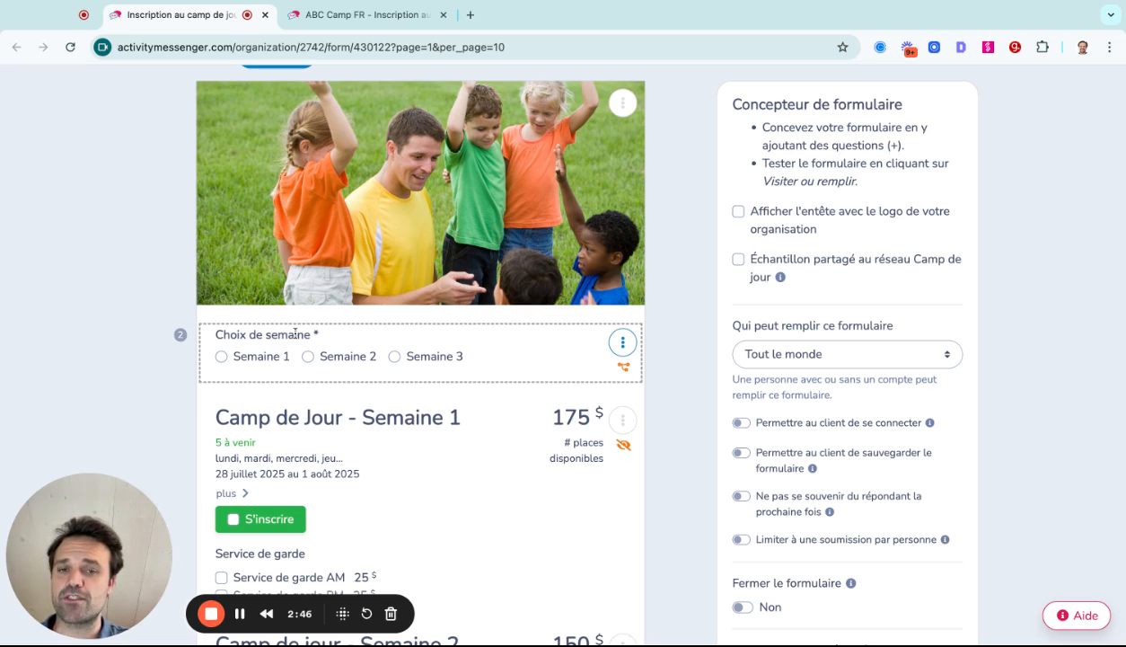
scroll(492, 444, "down", 2)
mouse_move(623, 381)
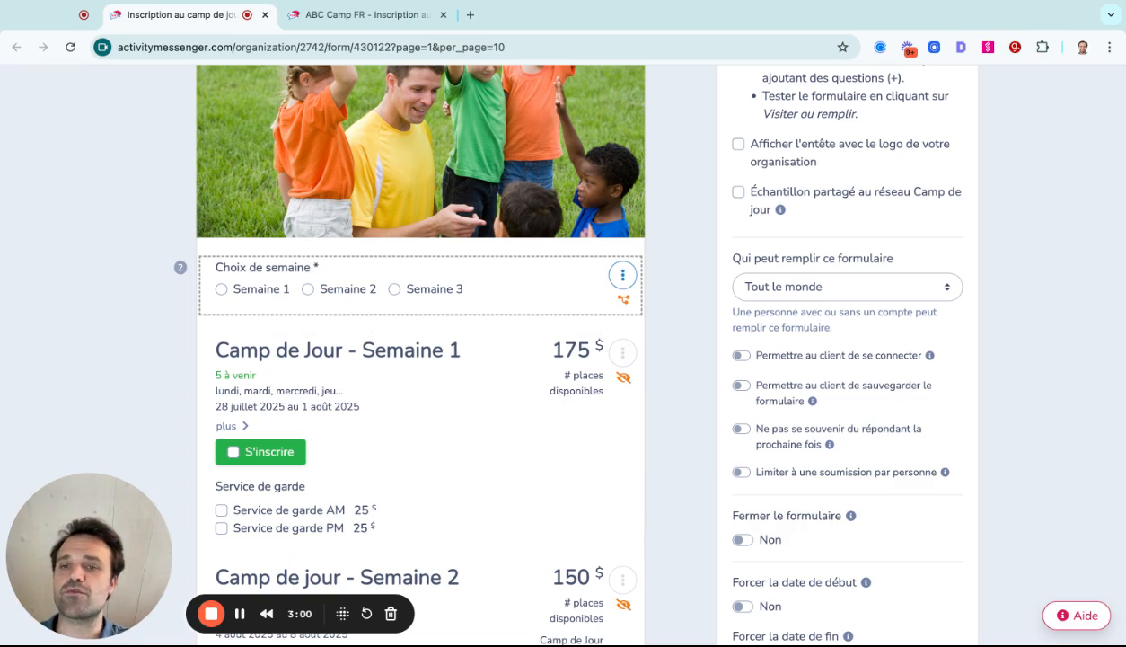
scroll(447, 313, "up", 3)
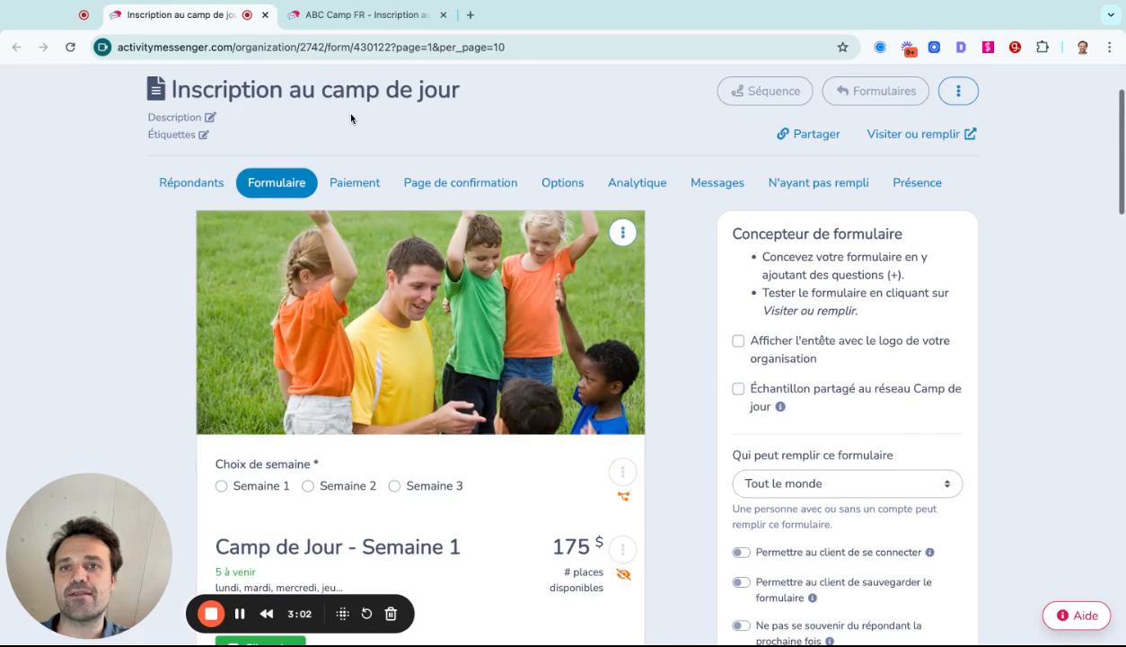
Step: Select Semaine 1 on the public form to check its camp listing, and return to the form editor to review the questions
left_click(322, 30)
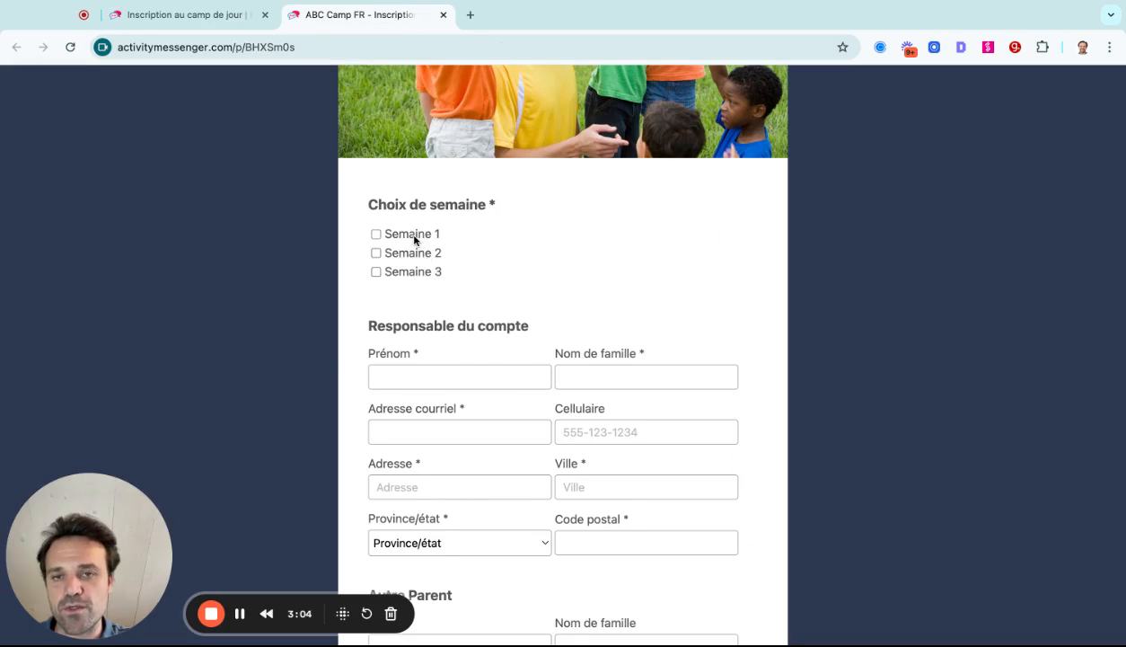
left_click(412, 234)
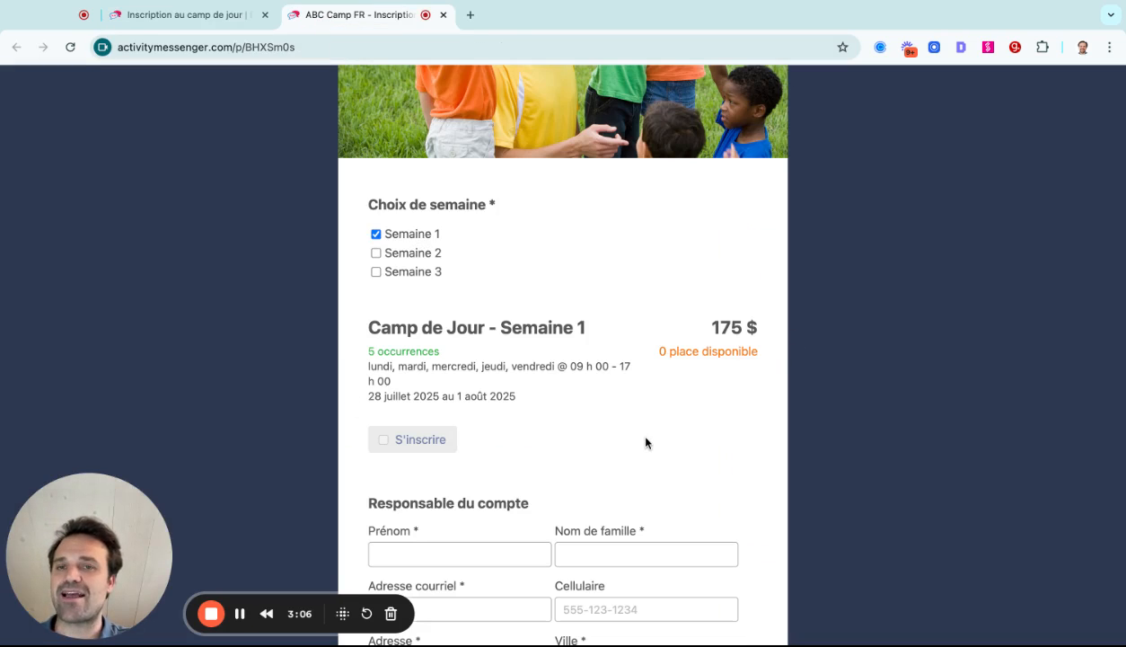
left_click(194, 18)
scroll(256, 190, "down", 4)
scroll(283, 304, "up", 4)
scroll(283, 304, "up", 1)
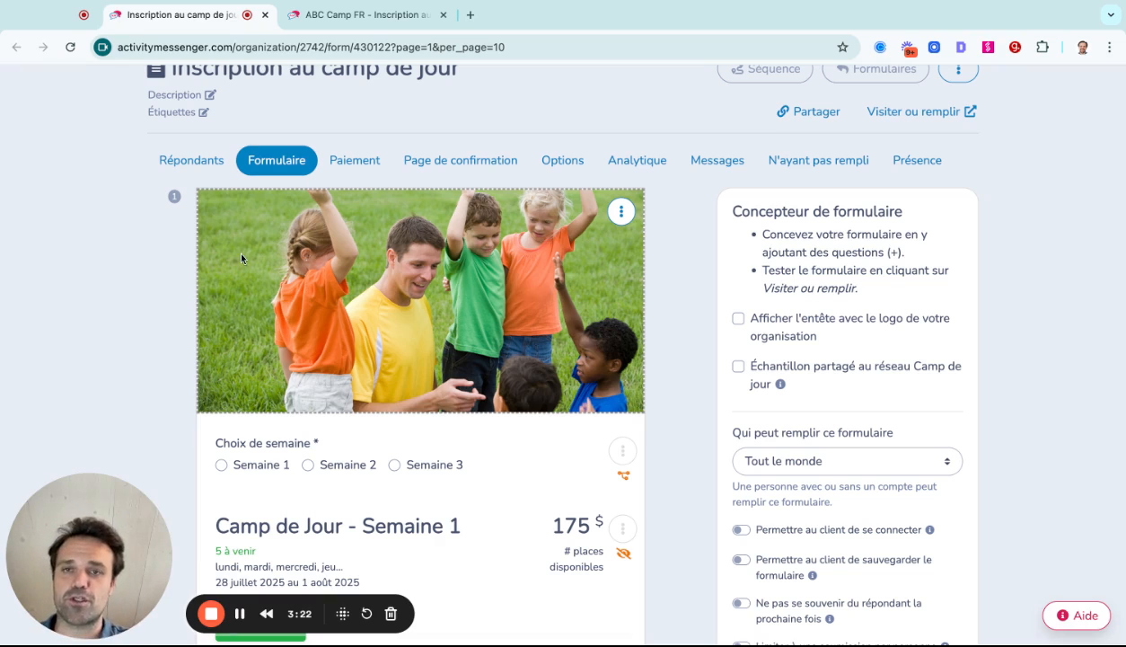
scroll(222, 289, "up", 1)
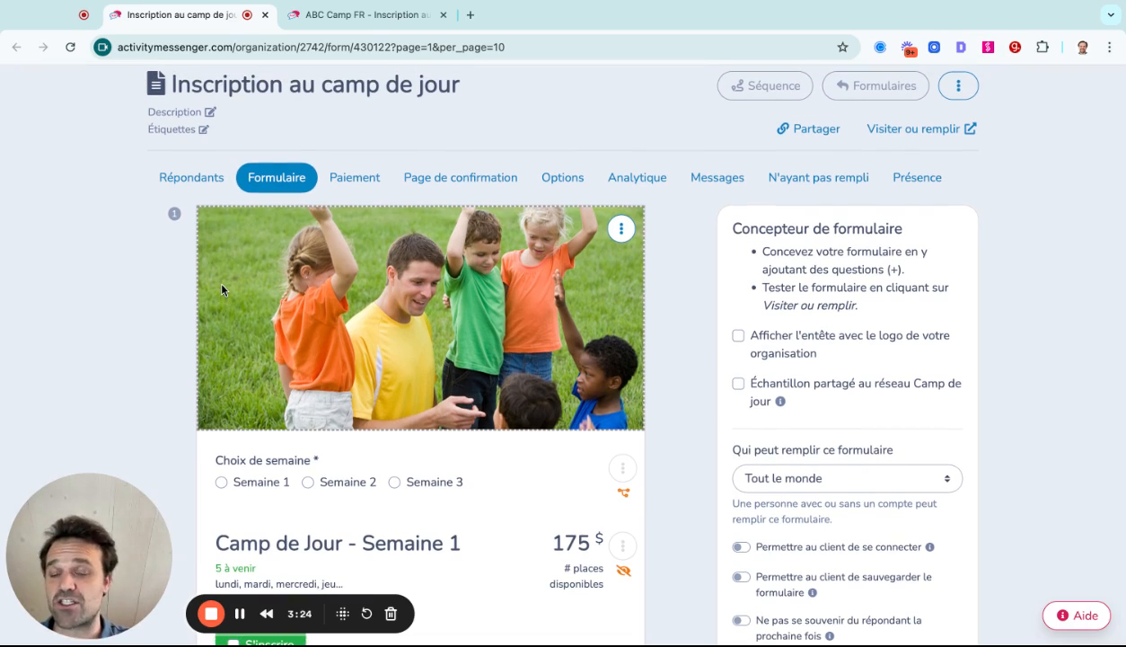